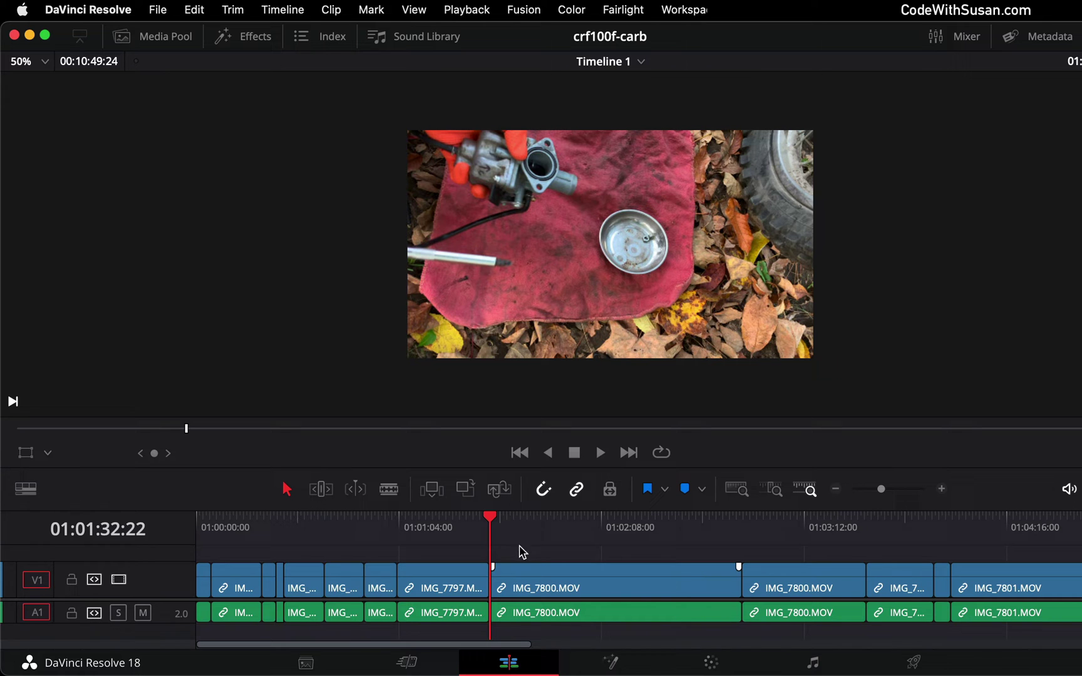
Step: Select the IMG_7800.MOV clip on the timeline
{"action": "left_click", "coordinate": [528, 577]}
Step: Change IMG_7800.MOV's clip speed to 200% with Ripple Timeline enabled
{"action": "right_click", "coordinate": [528, 576]}
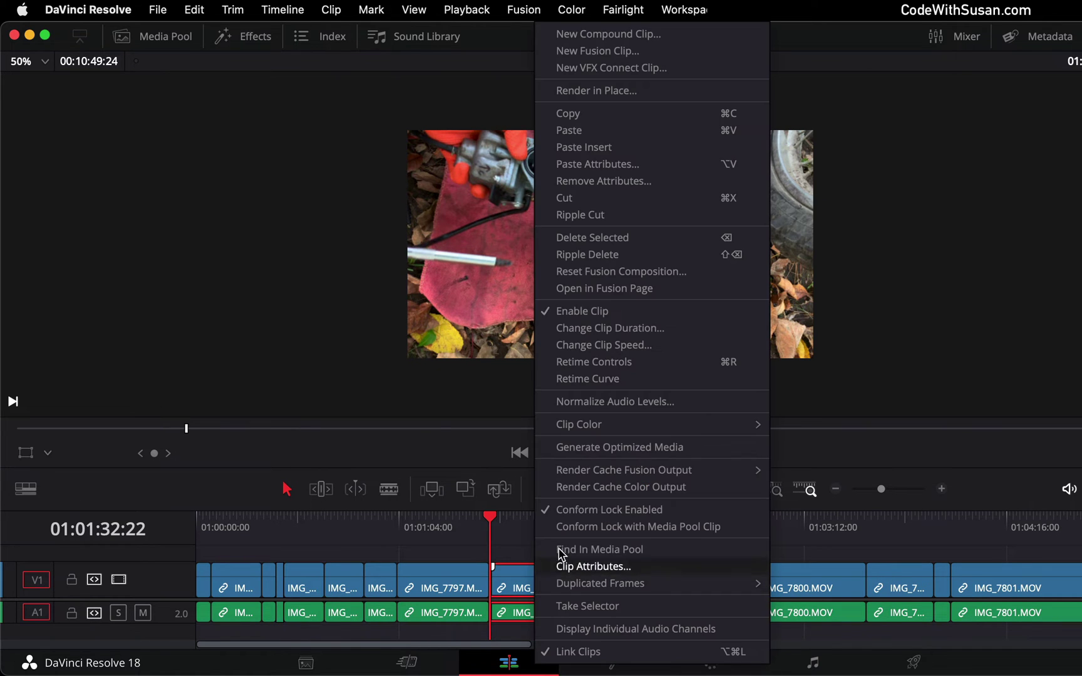
{"action": "left_click", "coordinate": [615, 354]}
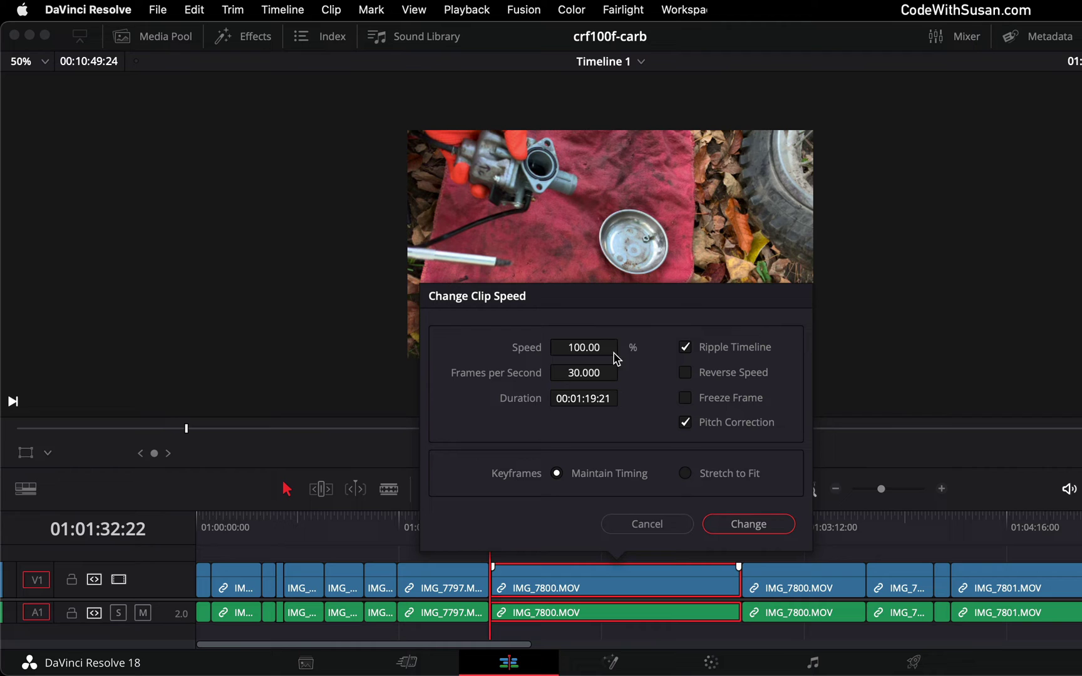
{"action": "double_click", "coordinate": [580, 347]}
{"action": "type", "text": "200"}
{"action": "left_click", "coordinate": [752, 524]}
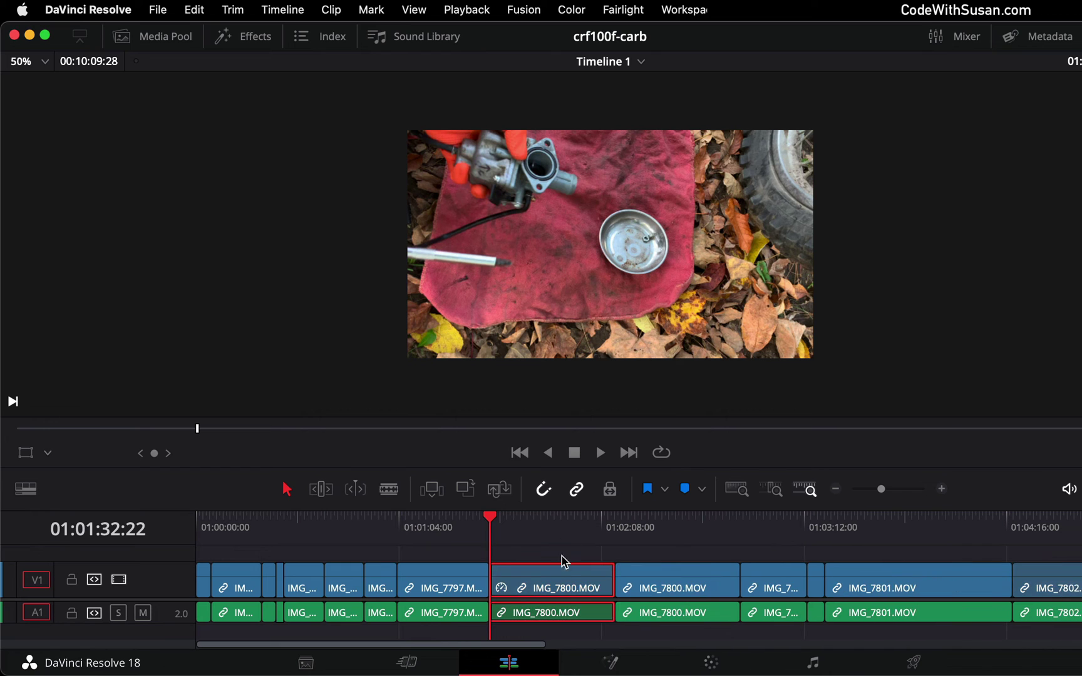
Step: Copy the 200% IMG_7800.MOV clip and clear the selection
{"action": "right_click", "coordinate": [541, 580]}
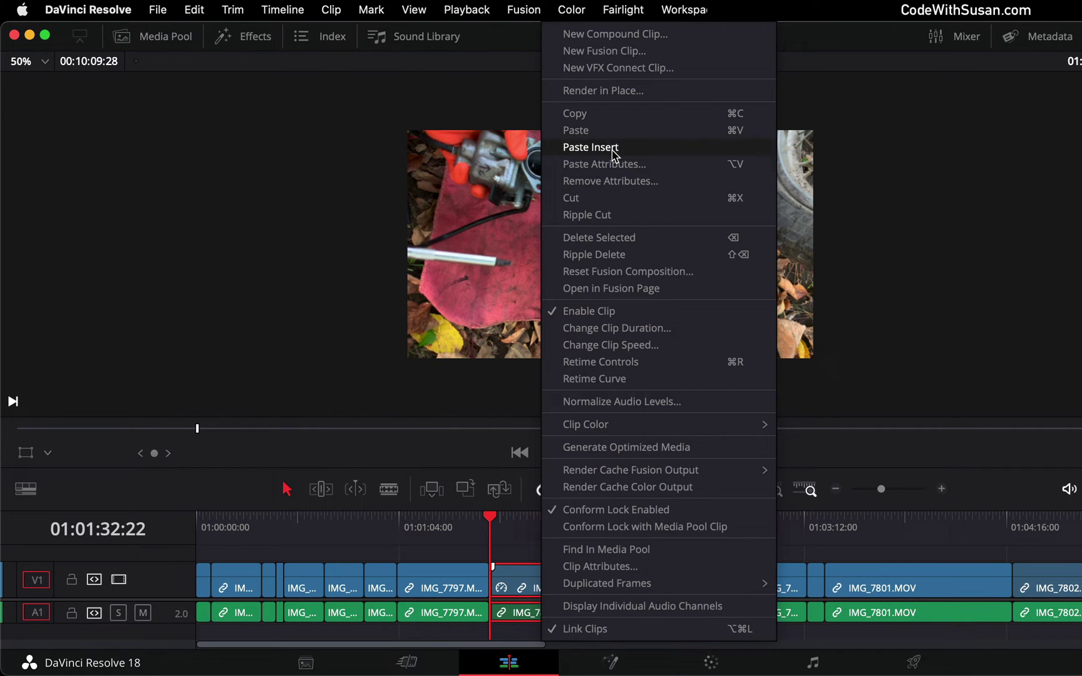
{"action": "left_click", "coordinate": [589, 116]}
{"action": "left_click", "coordinate": [446, 553]}
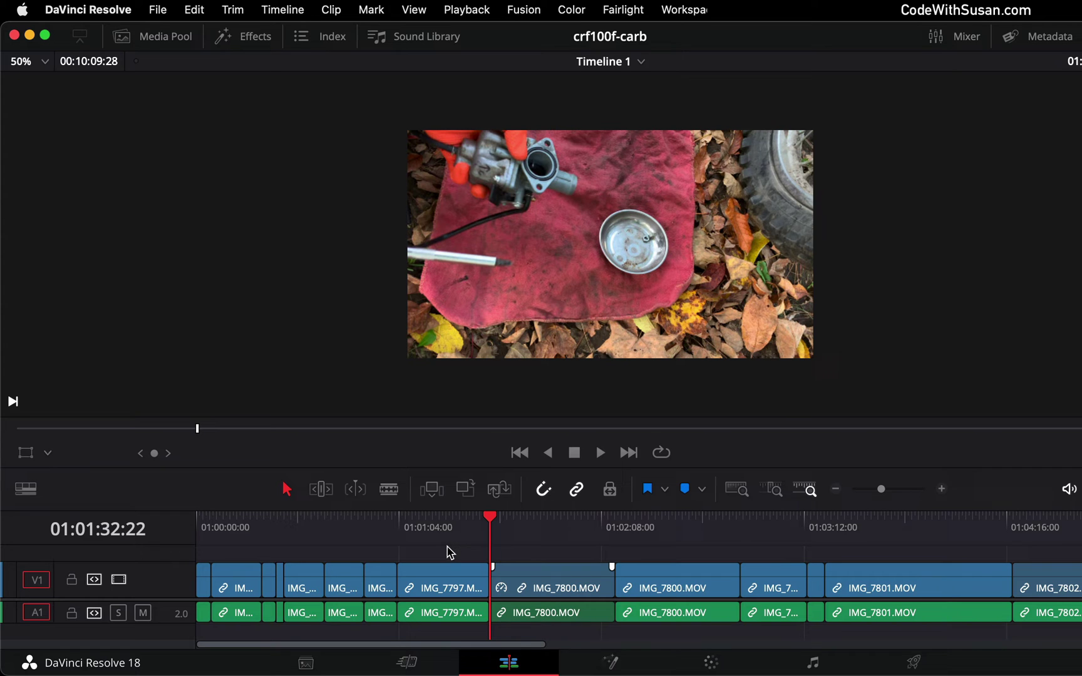
Step: Select every clip on the timeline with Edit > Select All
{"action": "left_click_drag", "start_coordinate": [450, 548], "coordinate": [186, 609]}
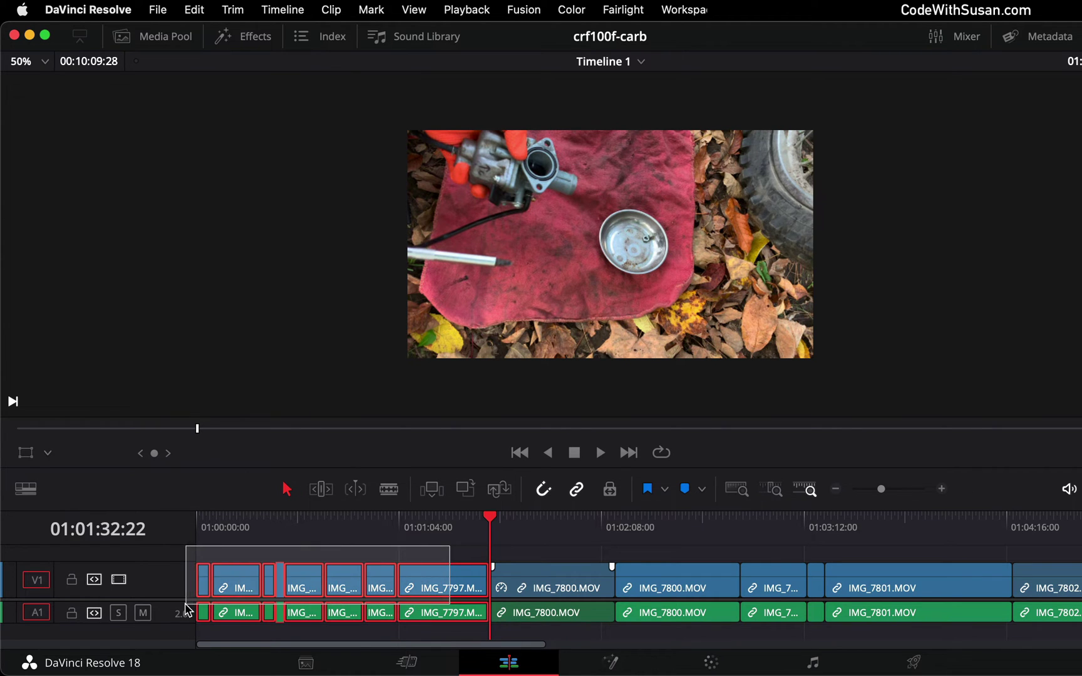
{"action": "left_click", "coordinate": [324, 526]}
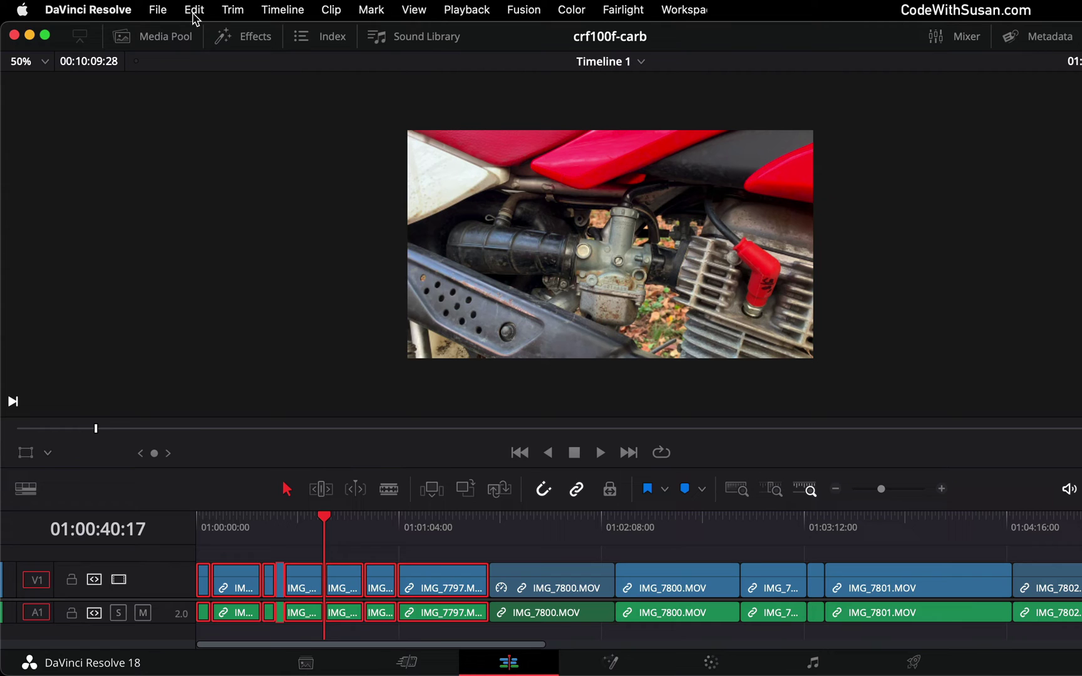
{"action": "left_click", "coordinate": [194, 9]}
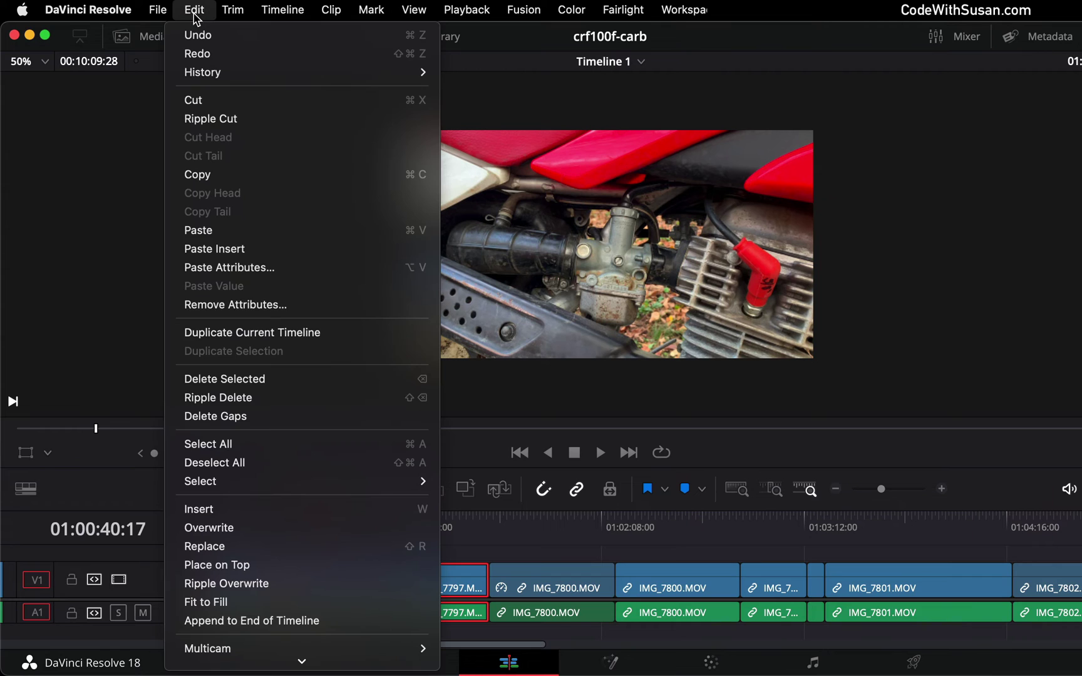
{"action": "left_click", "coordinate": [256, 445]}
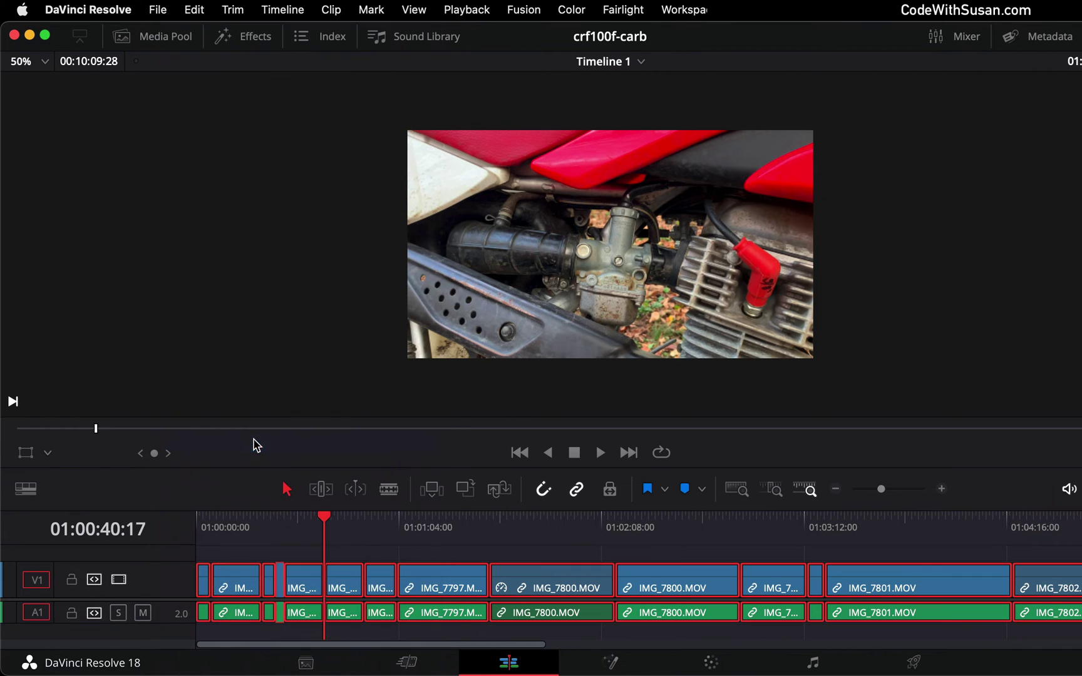
Step: Paste only Retime Effects onto all 54 selected clips, with Ripple Sequence on
{"action": "right_click", "coordinate": [422, 583]}
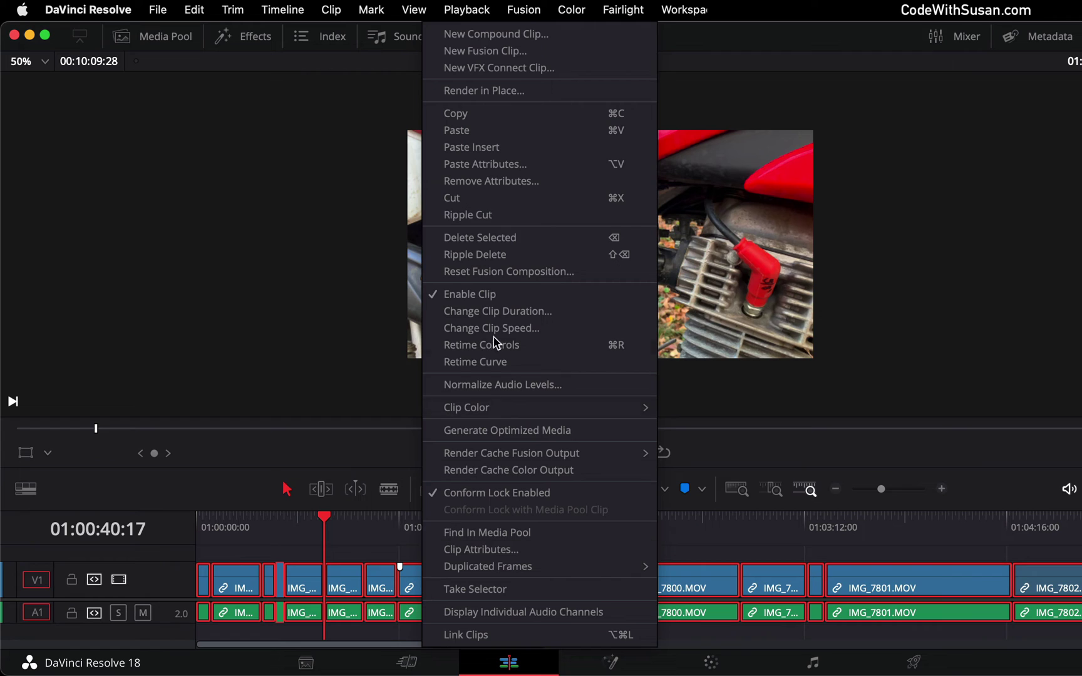
{"action": "left_click", "coordinate": [508, 166]}
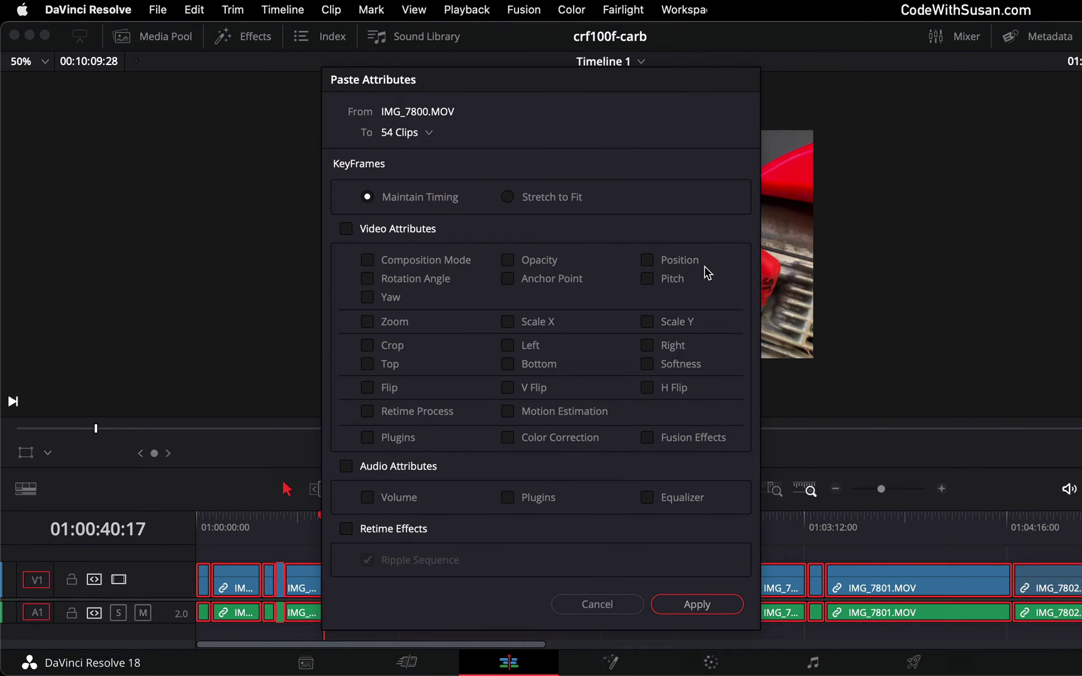
{"action": "left_click", "coordinate": [345, 536]}
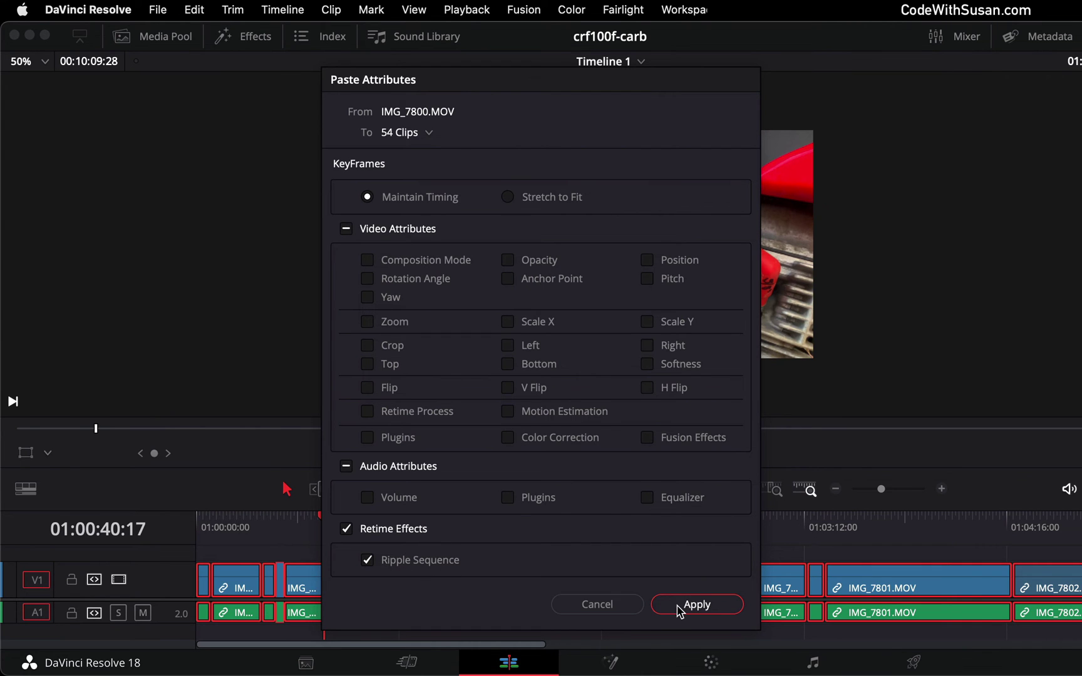
{"action": "left_click", "coordinate": [681, 605]}
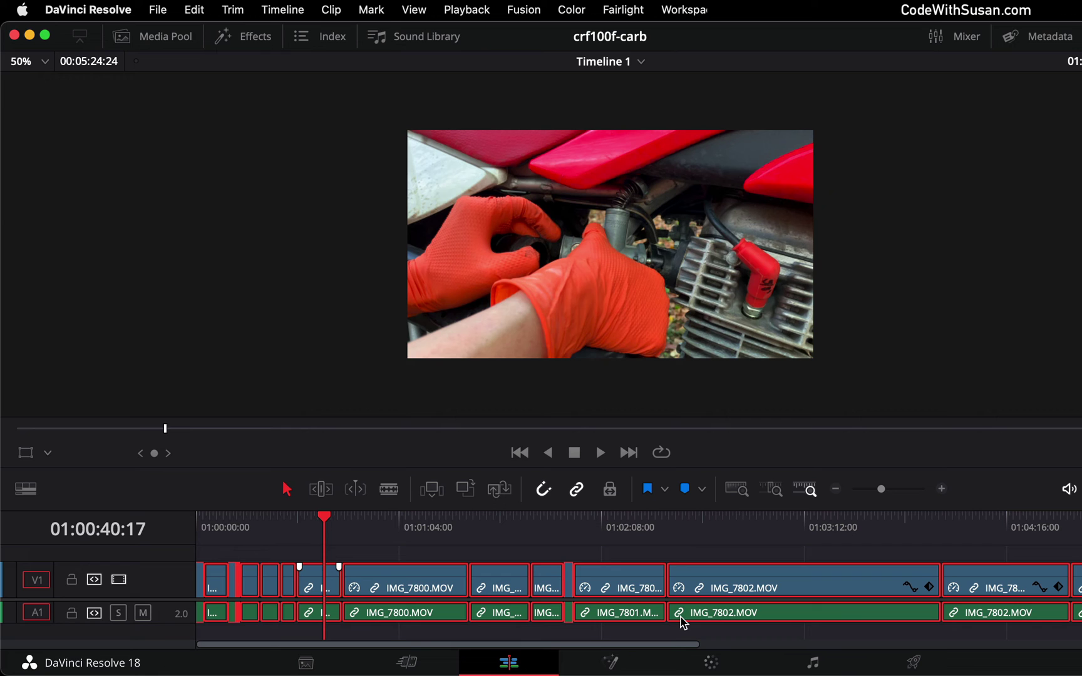